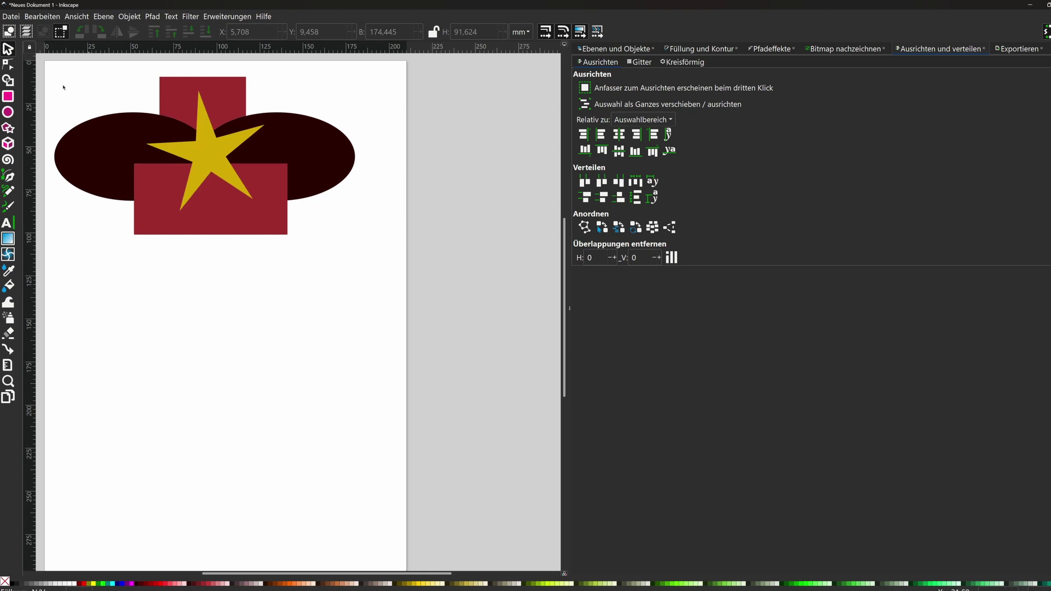
# Step: Inspect the rectangle, ellipse and star, then rubber-band select all five shapes
pyautogui.click(203, 96)
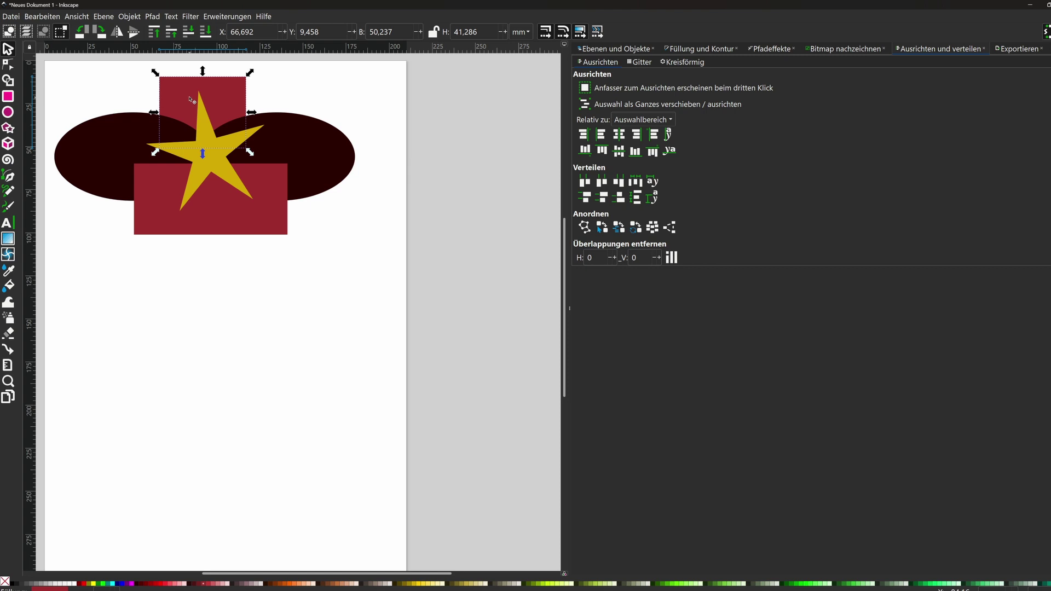
pyautogui.click(360, 240)
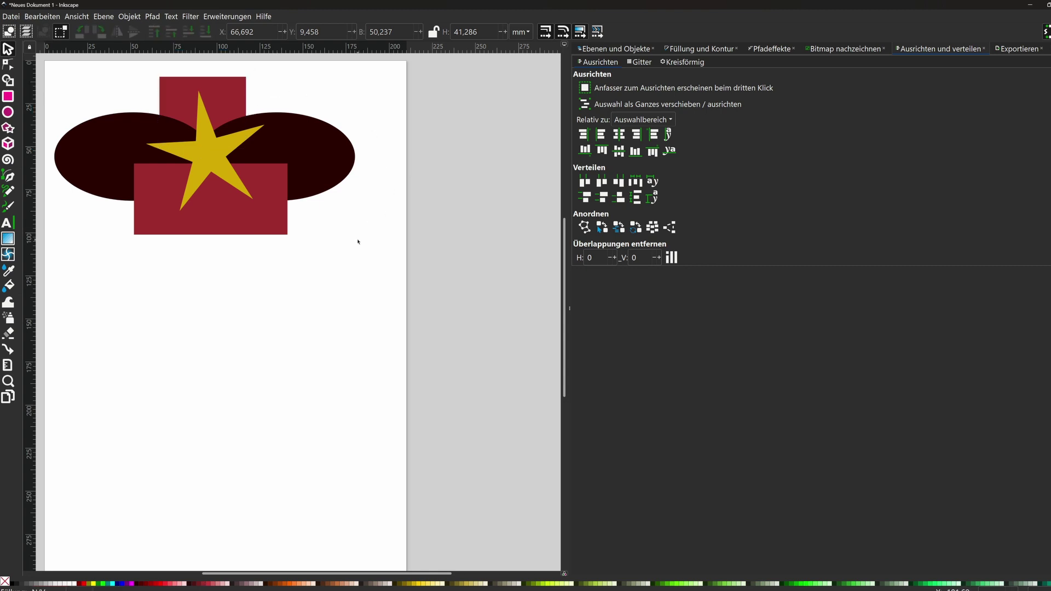
pyautogui.click(115, 147)
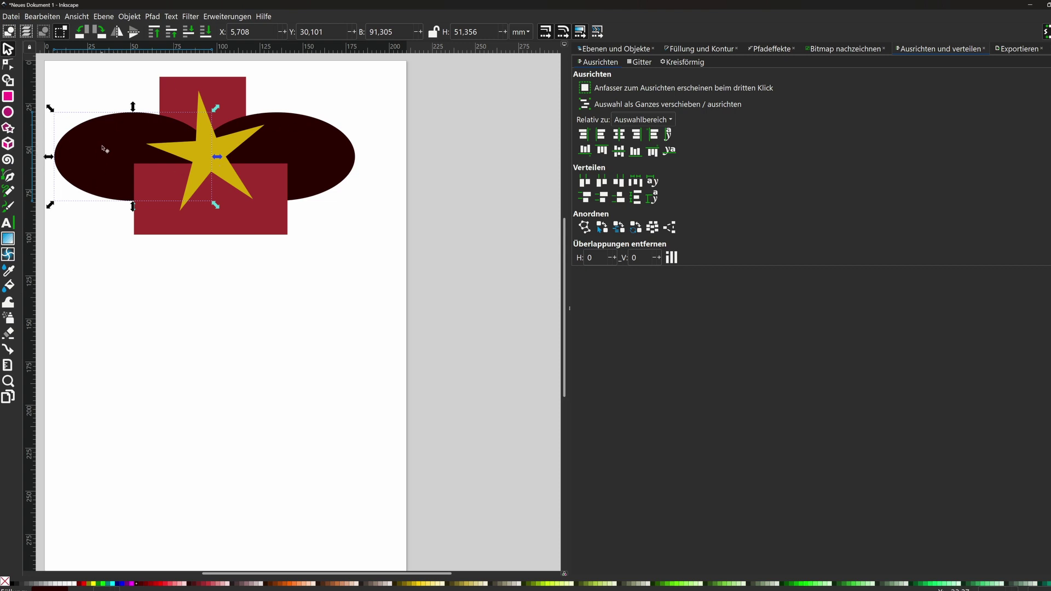
pyautogui.click(205, 159)
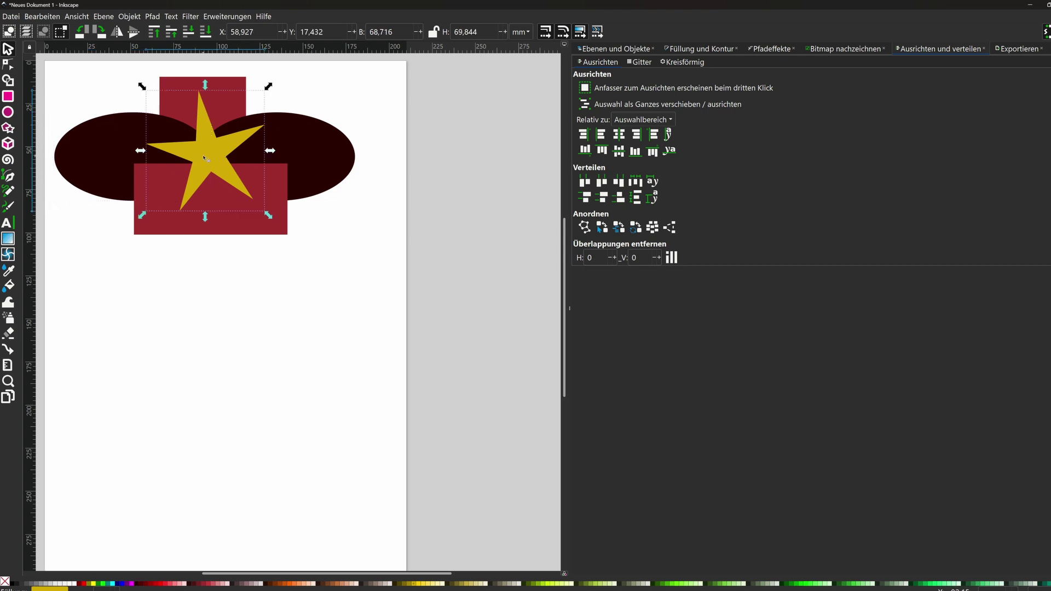
pyautogui.click(51, 66)
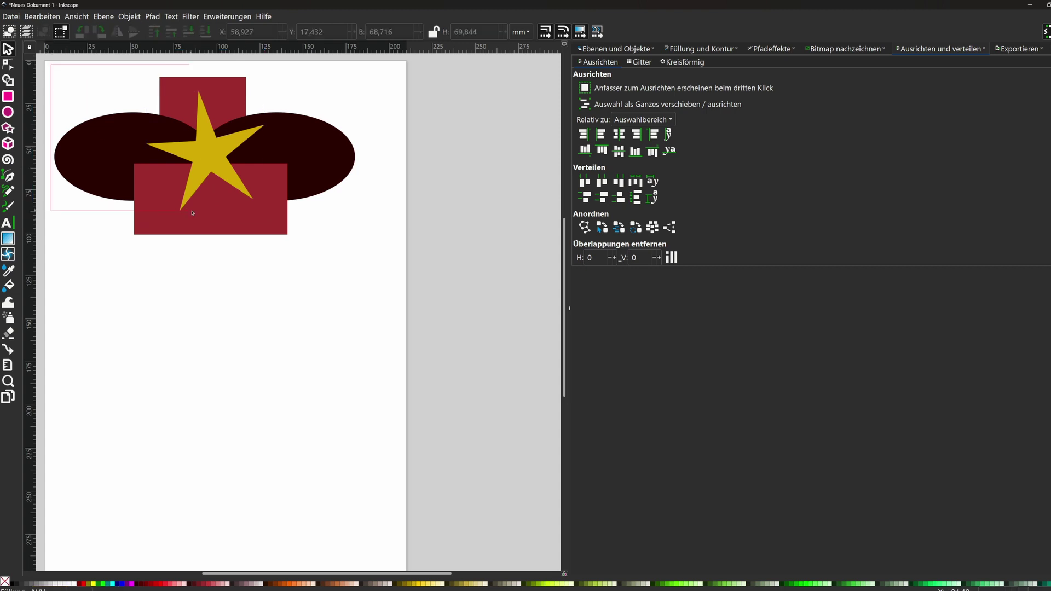
pyautogui.moveTo(65, 101); pyautogui.dragTo(381, 280)
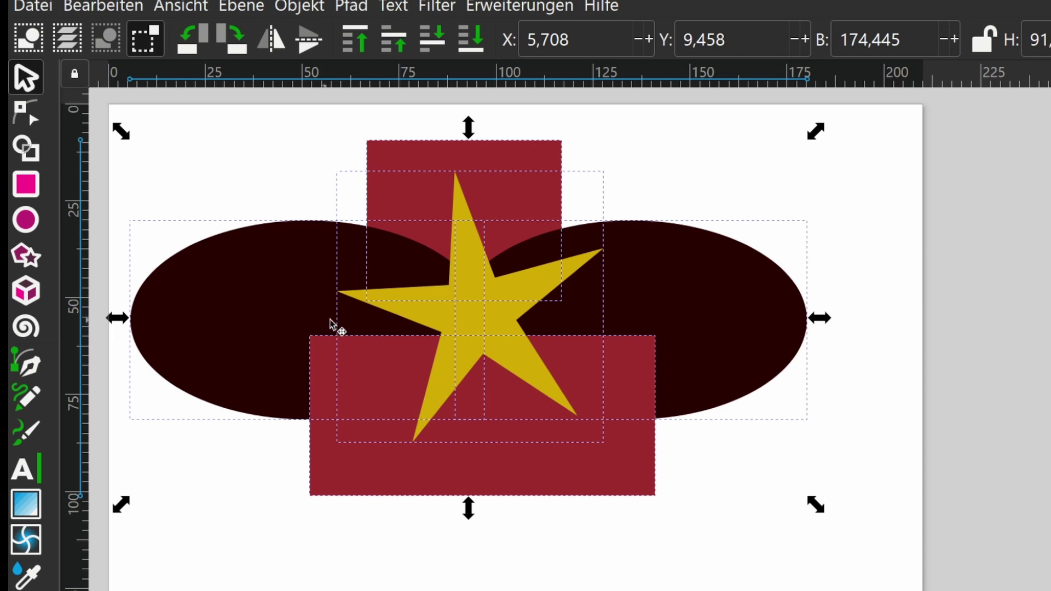
# Step: Use the Shape Builder in Add mode to merge the left, upper and right star-arm pieces
pyautogui.click(22, 153)
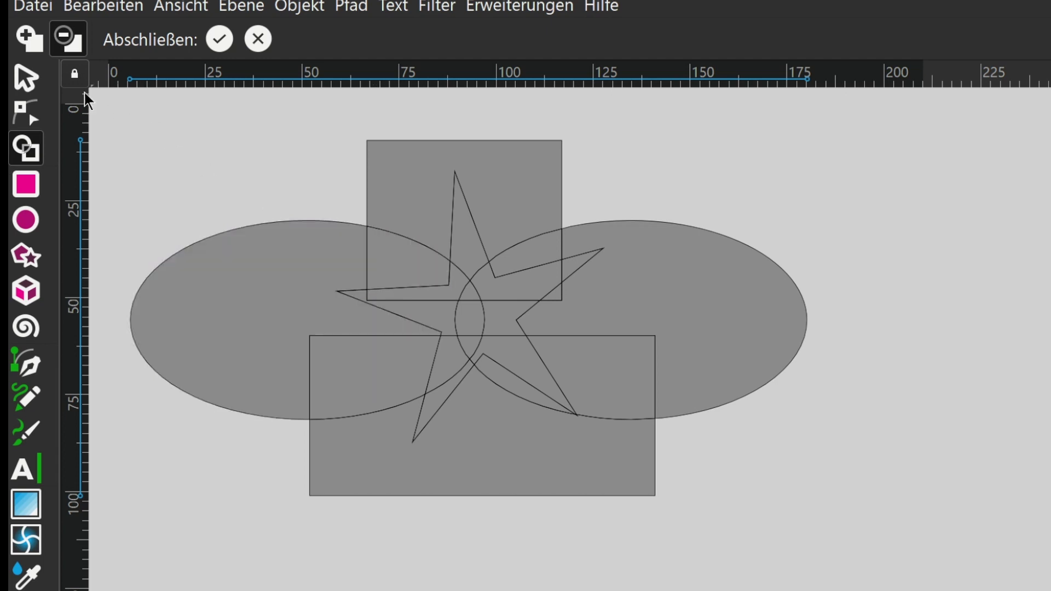
pyautogui.click(31, 43)
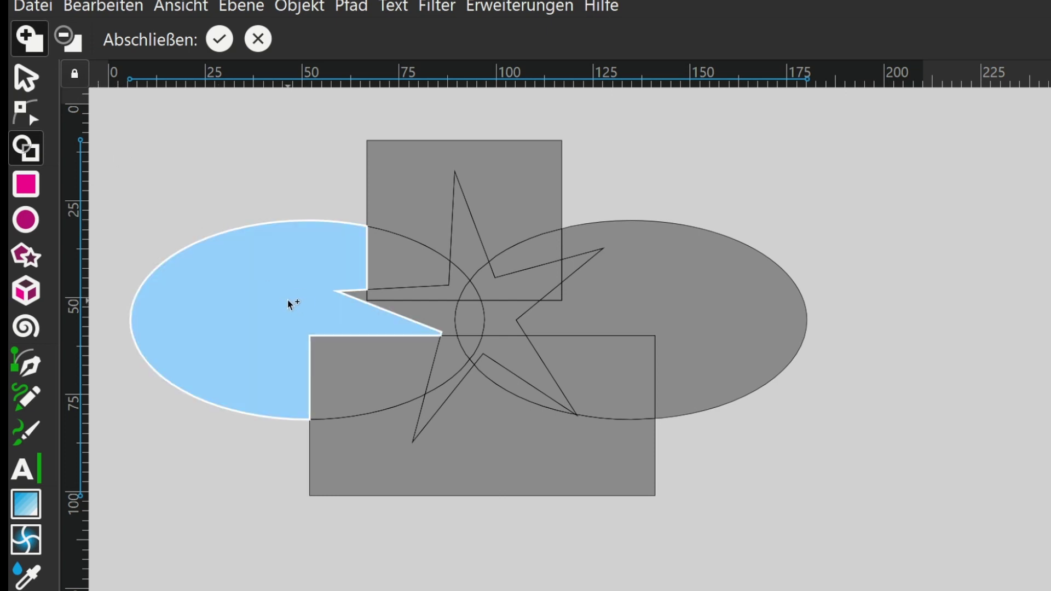
pyautogui.moveTo(383, 304); pyautogui.dragTo(459, 268)
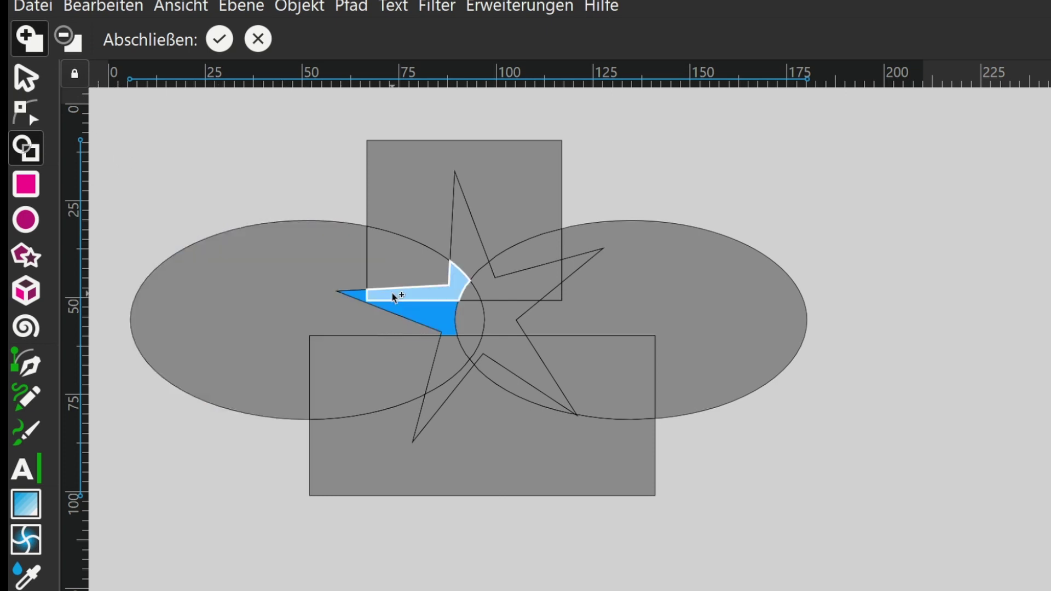
pyautogui.moveTo(458, 268)
pyautogui.mouseDown()
pyautogui.moveTo(575, 272)
pyautogui.moveTo(475, 387)
pyautogui.moveTo(478, 296)
pyautogui.mouseUp()
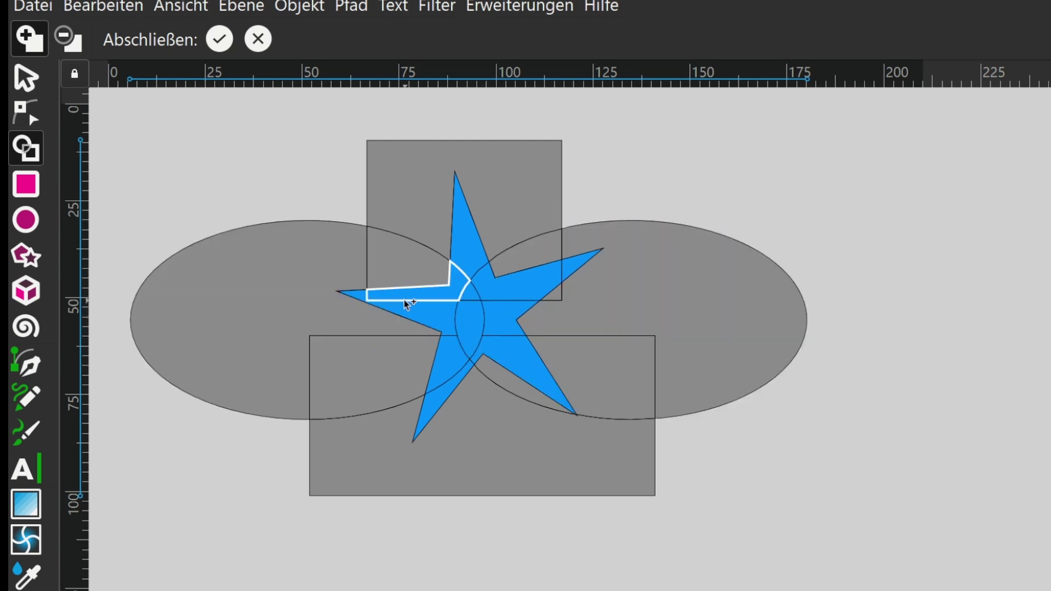
# Step: Add the centre and lower star pieces, undoing stray additions like the right ellipse
pyautogui.moveTo(355, 299); pyautogui.dragTo(440, 282)
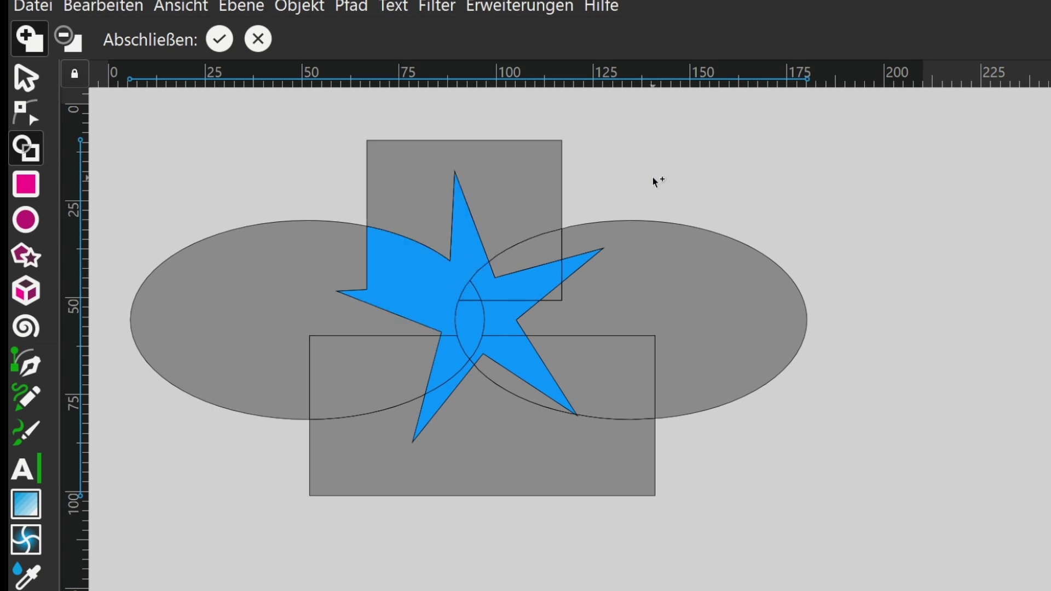
pyautogui.hotkey('ctrl', 'z')
pyautogui.moveTo(362, 300)
pyautogui.mouseDown()
pyautogui.moveTo(495, 316)
pyautogui.moveTo(444, 383)
pyautogui.mouseUp()
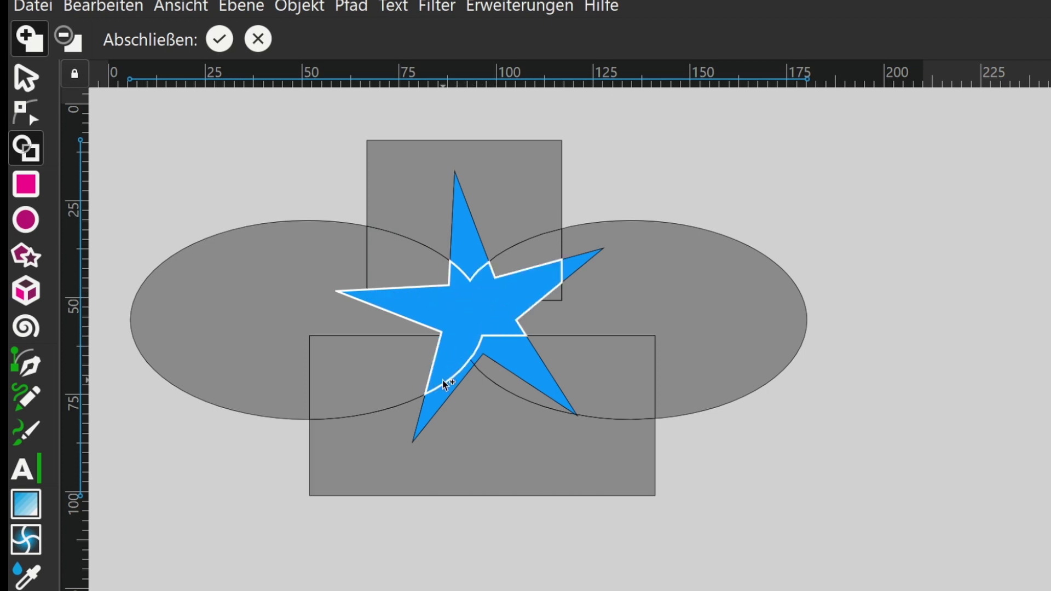
pyautogui.moveTo(444, 383); pyautogui.dragTo(494, 346)
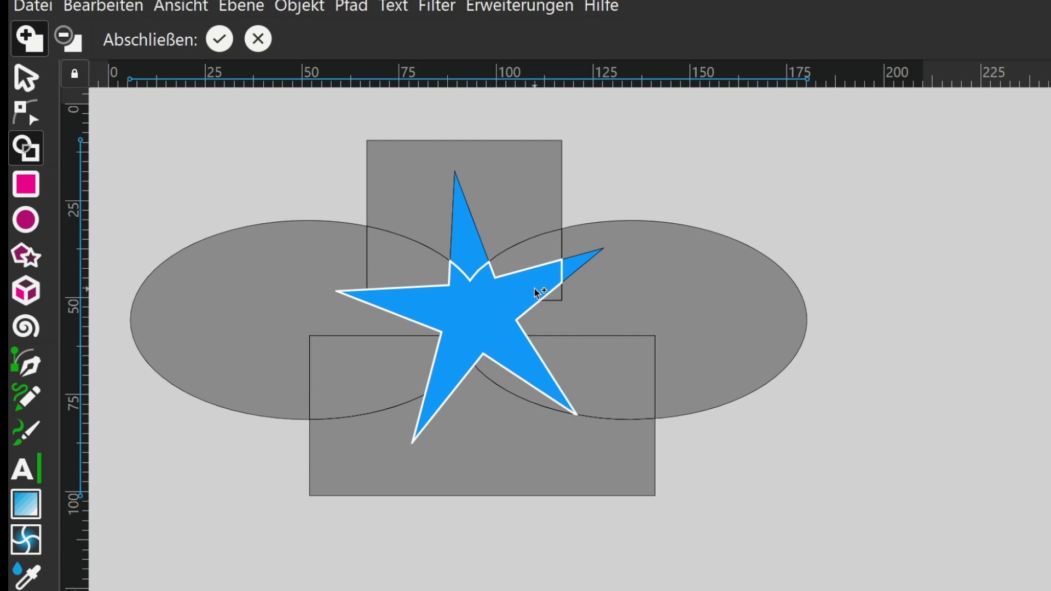
pyautogui.moveTo(535, 291)
pyautogui.mouseDown()
pyautogui.moveTo(567, 277)
pyautogui.moveTo(533, 290)
pyautogui.mouseUp()
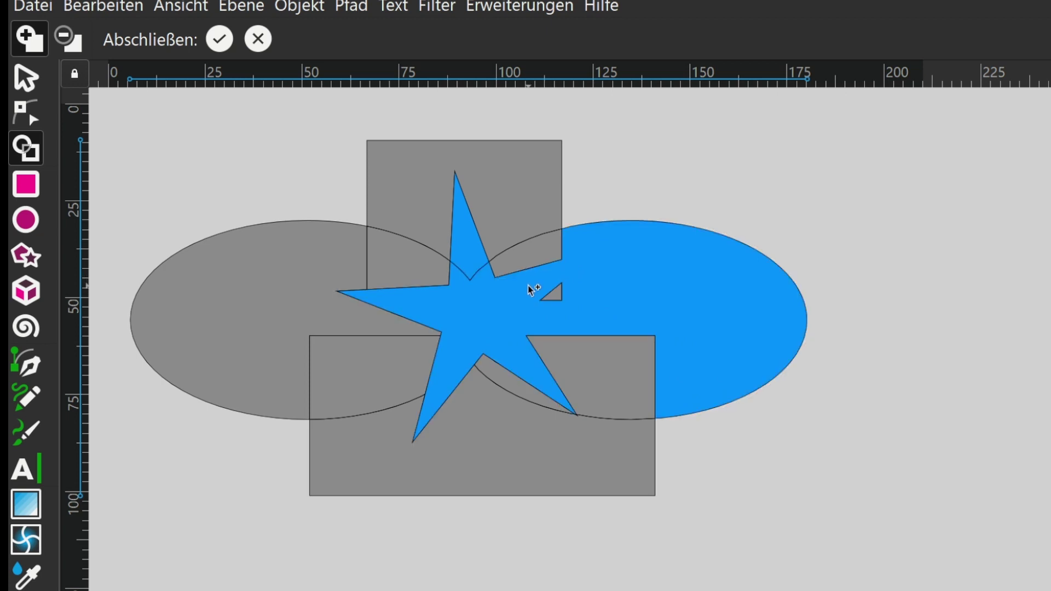
pyautogui.hotkey('ctrl', 'z')
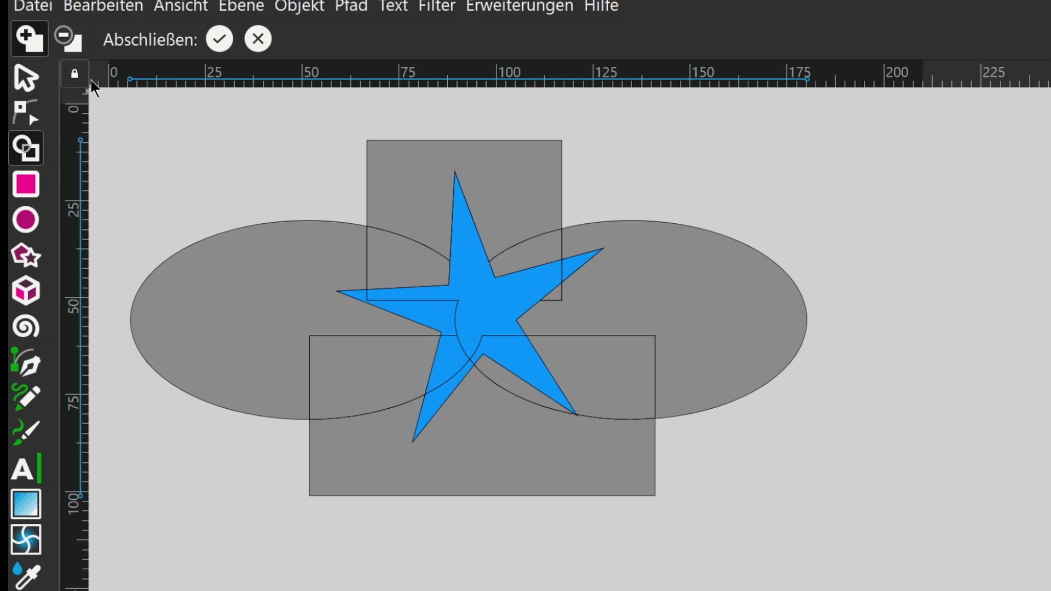
# Step: Finish the Shape Builder, then move one star fragment and undo the move
pyautogui.click(39, 78)
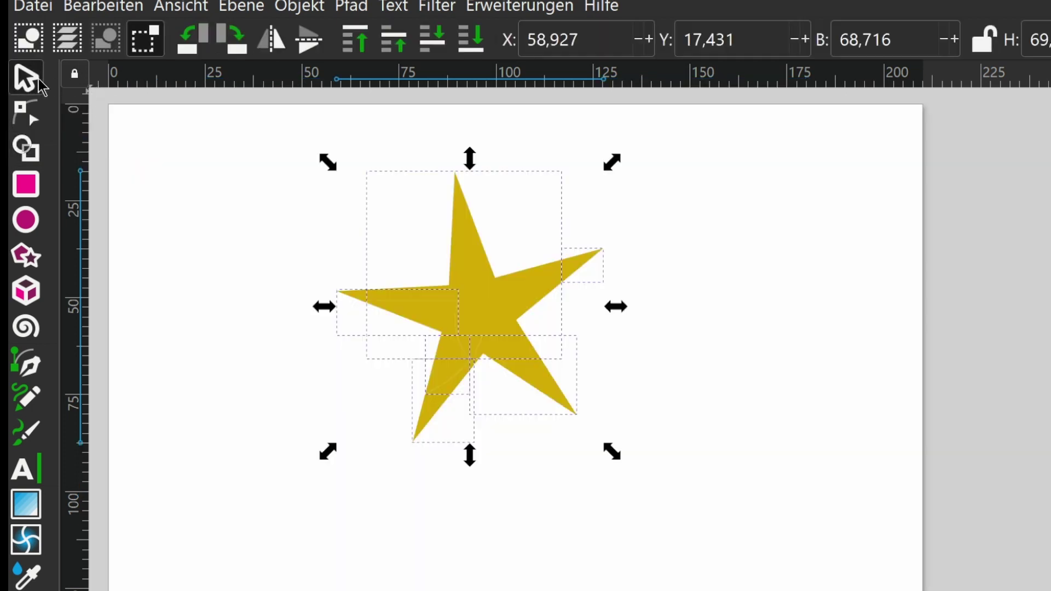
pyautogui.click(484, 344)
pyautogui.click(480, 312)
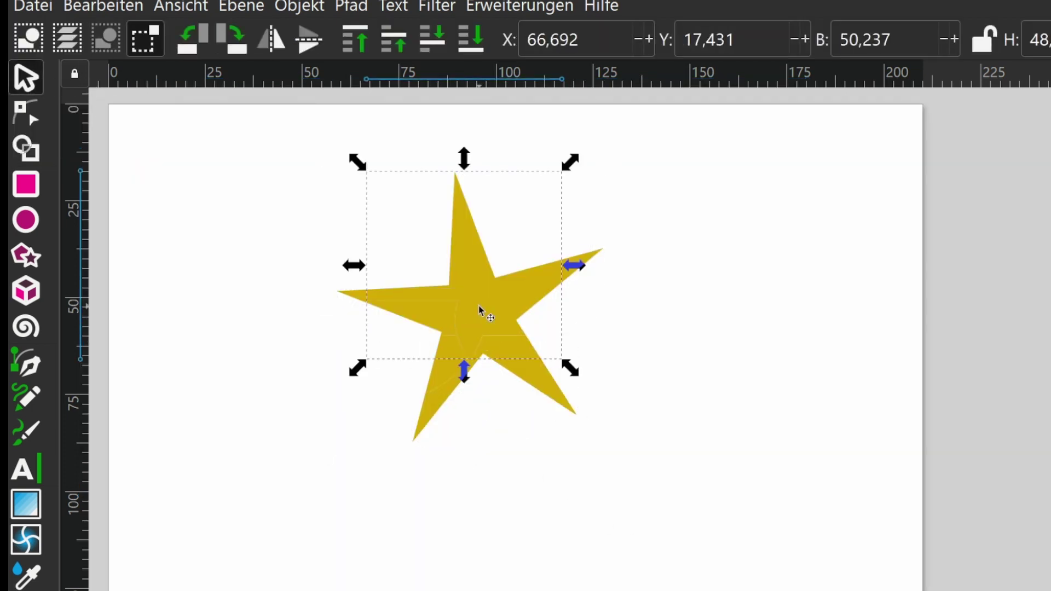
pyautogui.moveTo(484, 312); pyautogui.dragTo(553, 294)
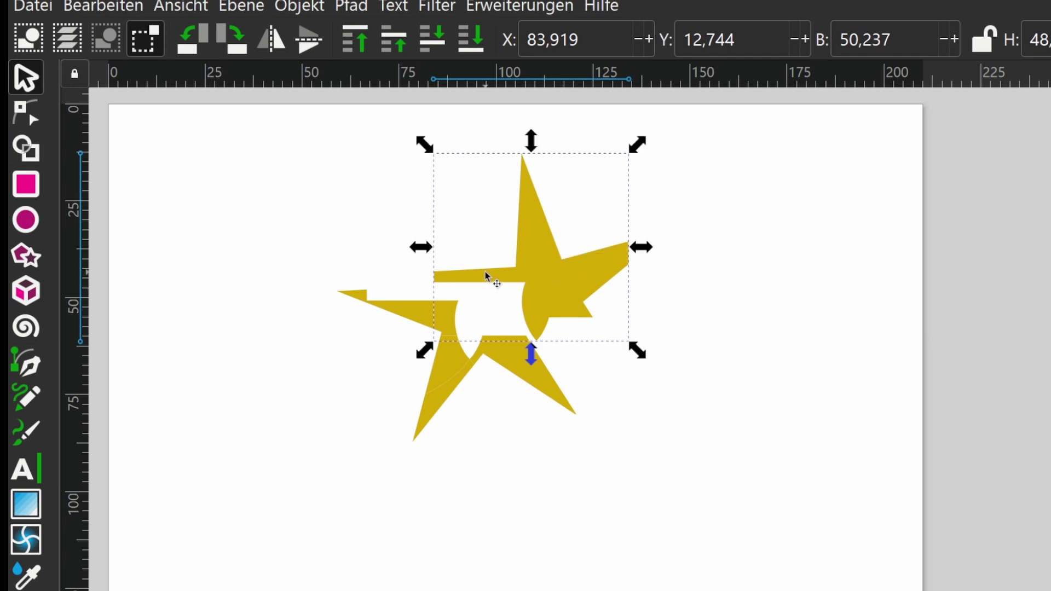
pyautogui.hotkey('ctrl', 'z')
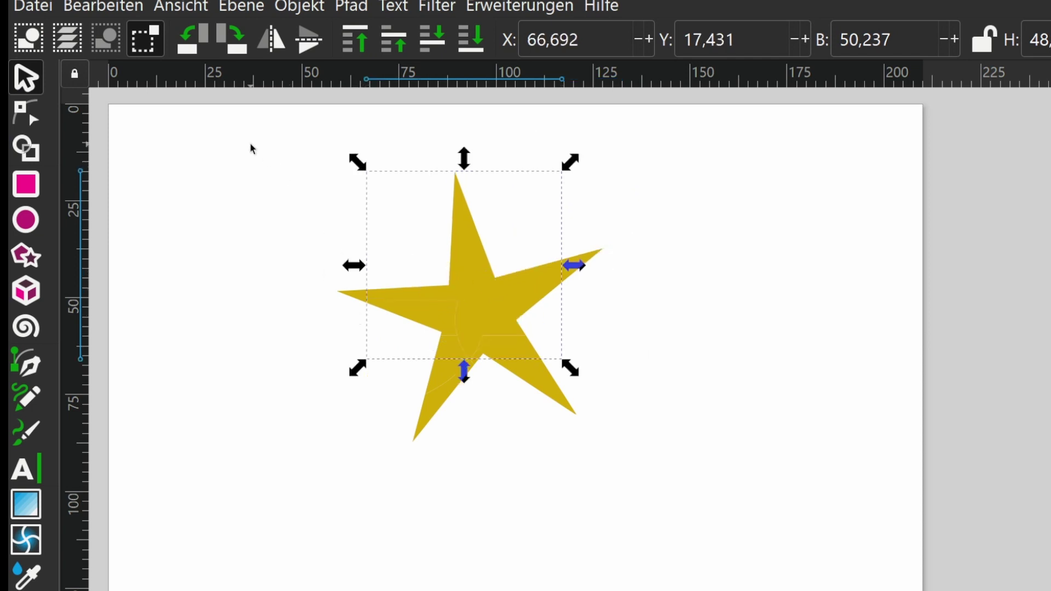
# Step: Union the star fragments with Pfad > Vereinigung into one star, then select all shapes
pyautogui.moveTo(252, 105); pyautogui.dragTo(779, 581)
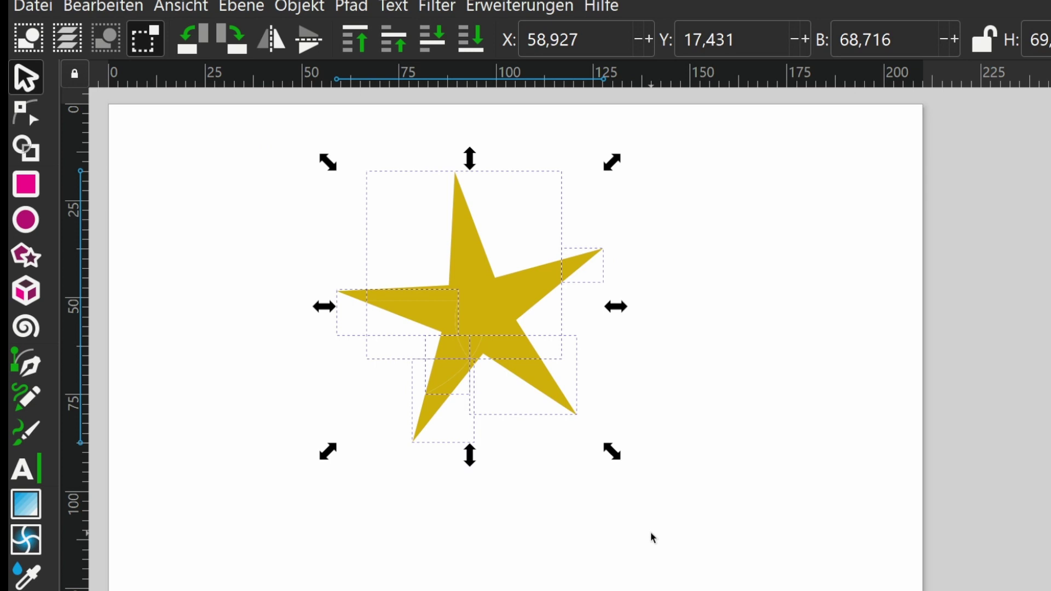
pyautogui.click(351, 6)
pyautogui.click(394, 119)
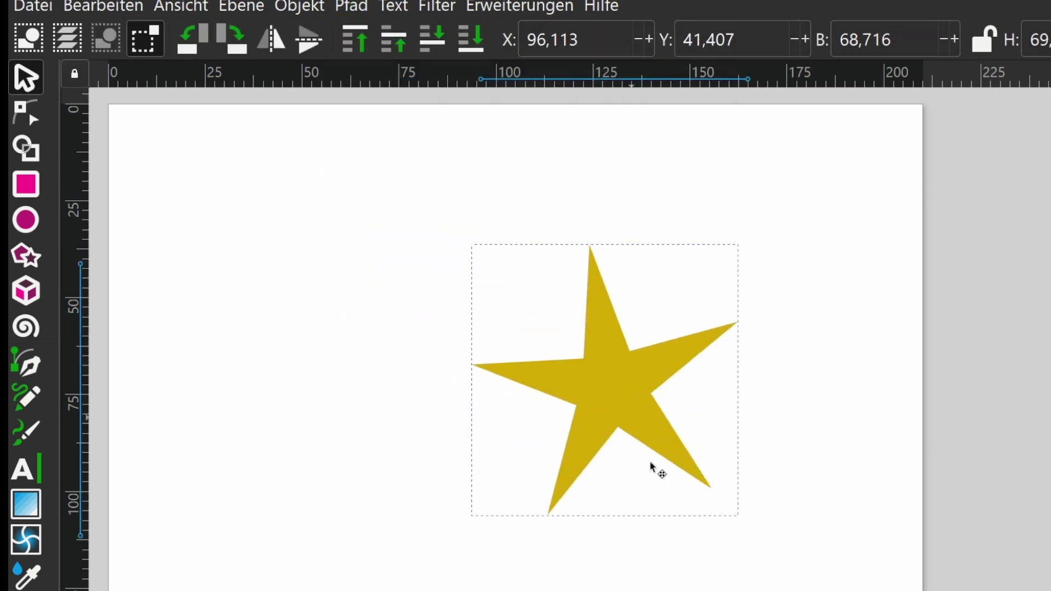
pyautogui.moveTo(494, 324); pyautogui.dragTo(442, 346)
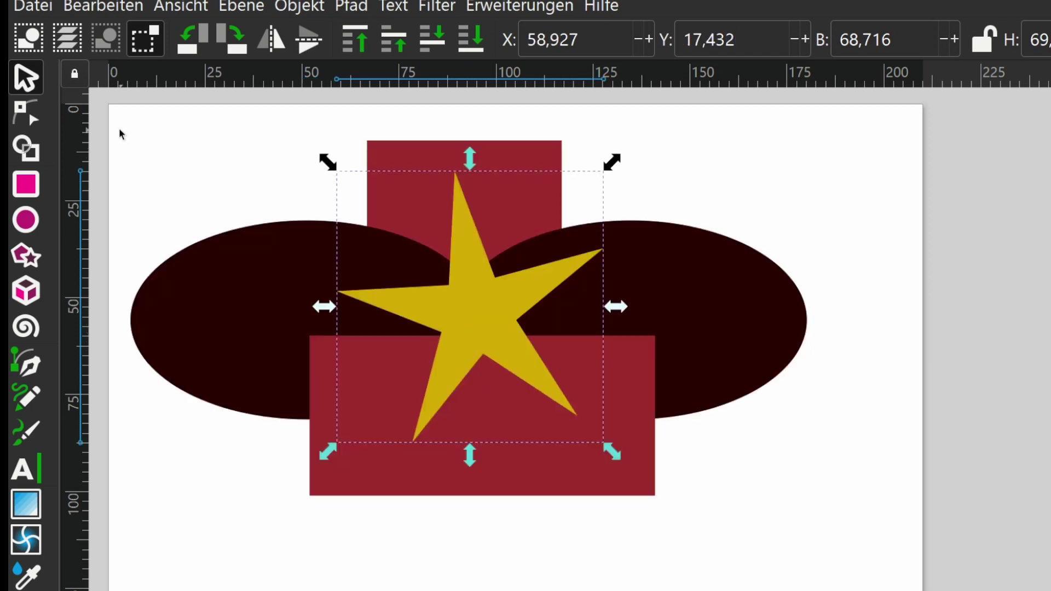
pyautogui.moveTo(117, 128)
pyautogui.mouseDown()
pyautogui.moveTo(788, 552)
pyautogui.moveTo(871, 577)
pyautogui.mouseUp()
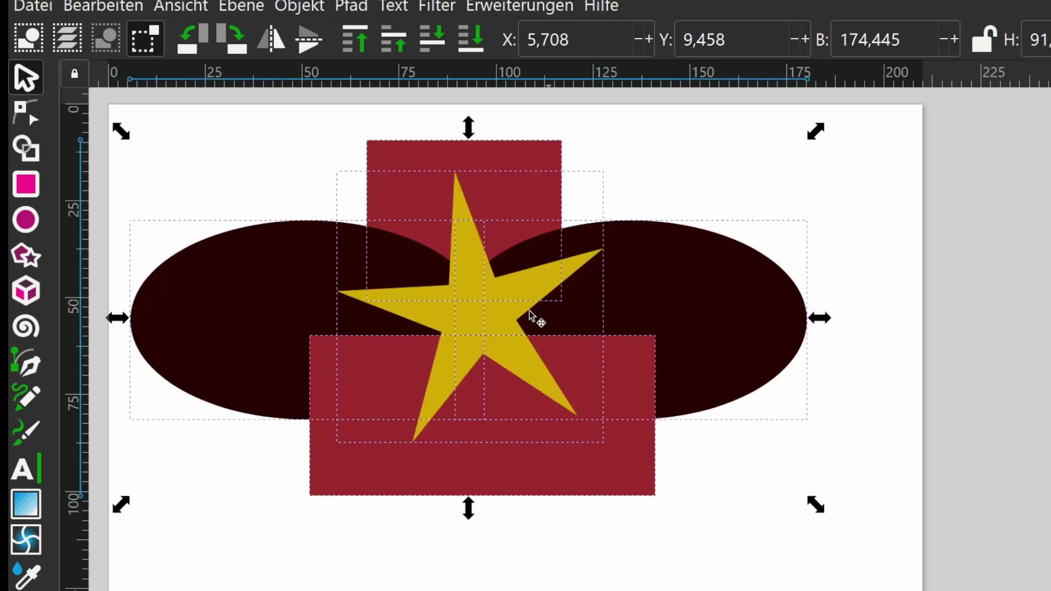
# Step: Switch the Shape Builder to Entfernen mode and remove the star's left arm, then undo
pyautogui.click(34, 154)
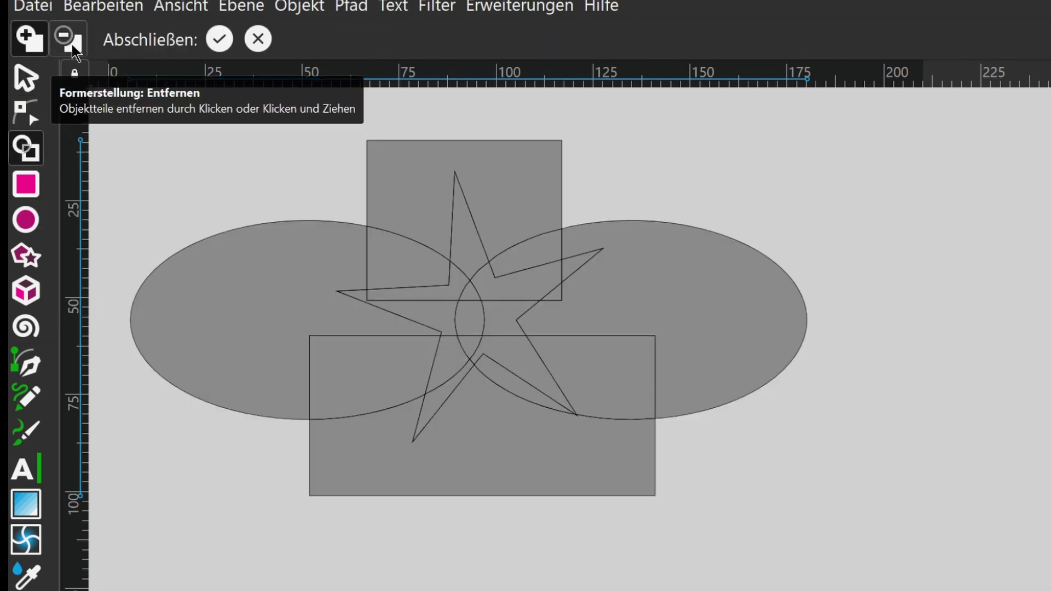
pyautogui.click(73, 48)
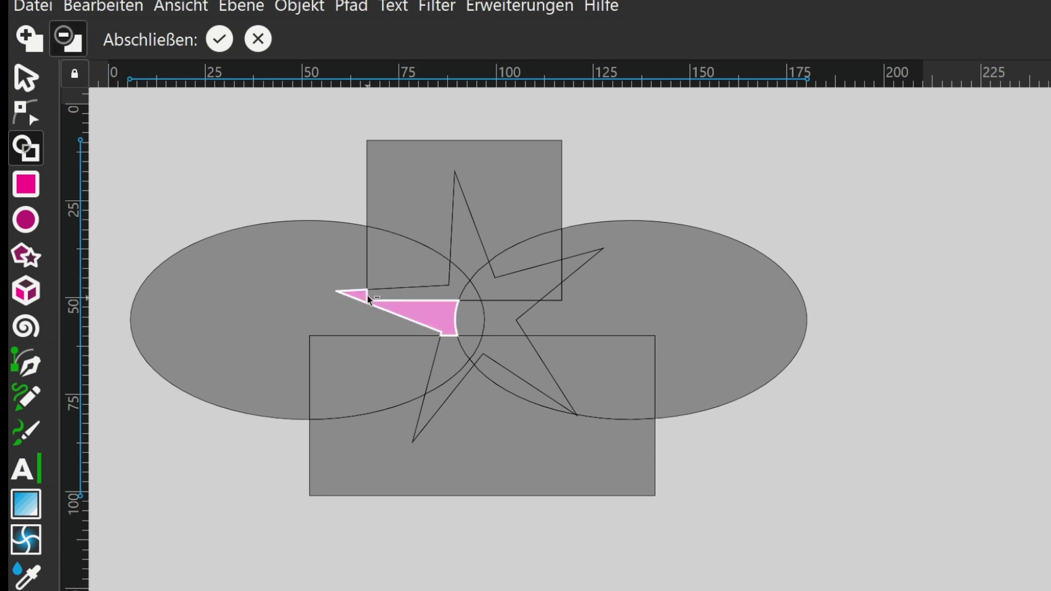
pyautogui.moveTo(368, 298); pyautogui.dragTo(432, 300)
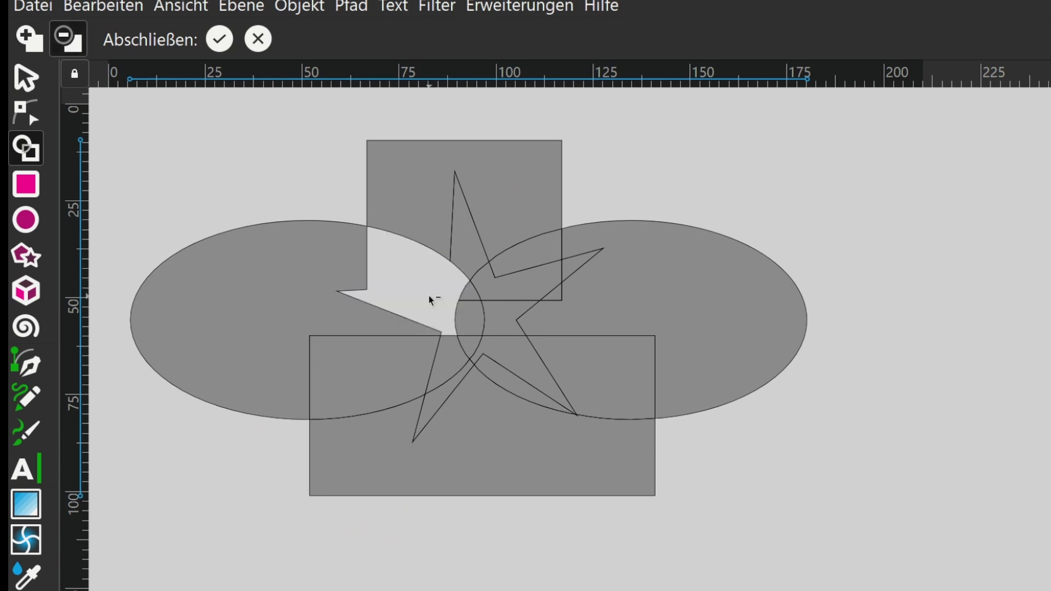
pyautogui.hotkey('ctrl', 'z')
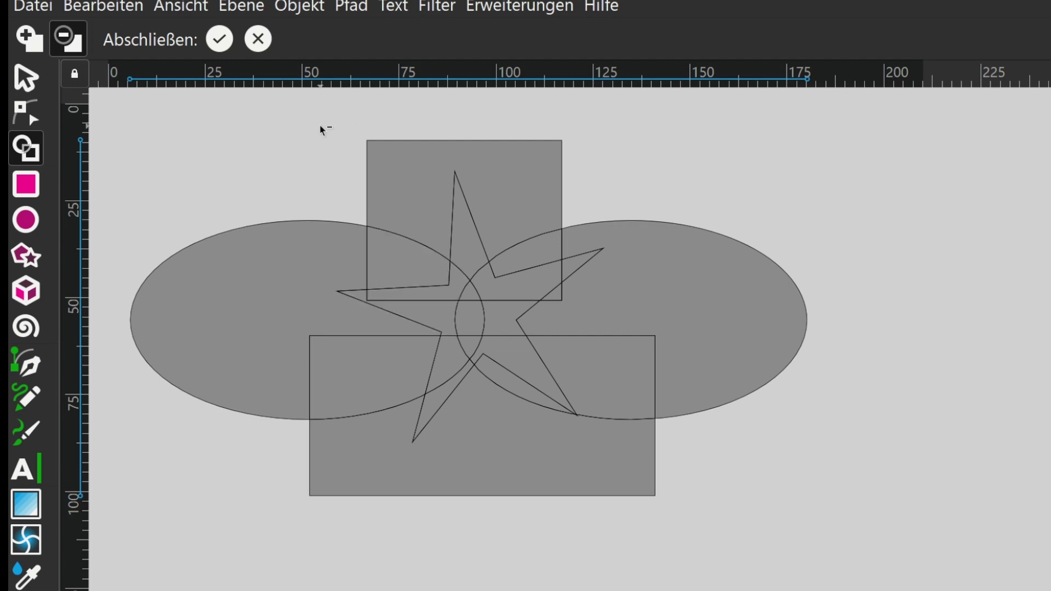
# Step: Remove the star's left, centre, upper, right and lower regions to form the hole
pyautogui.moveTo(361, 296); pyautogui.dragTo(415, 286)
pyautogui.moveTo(525, 262); pyautogui.dragTo(464, 260)
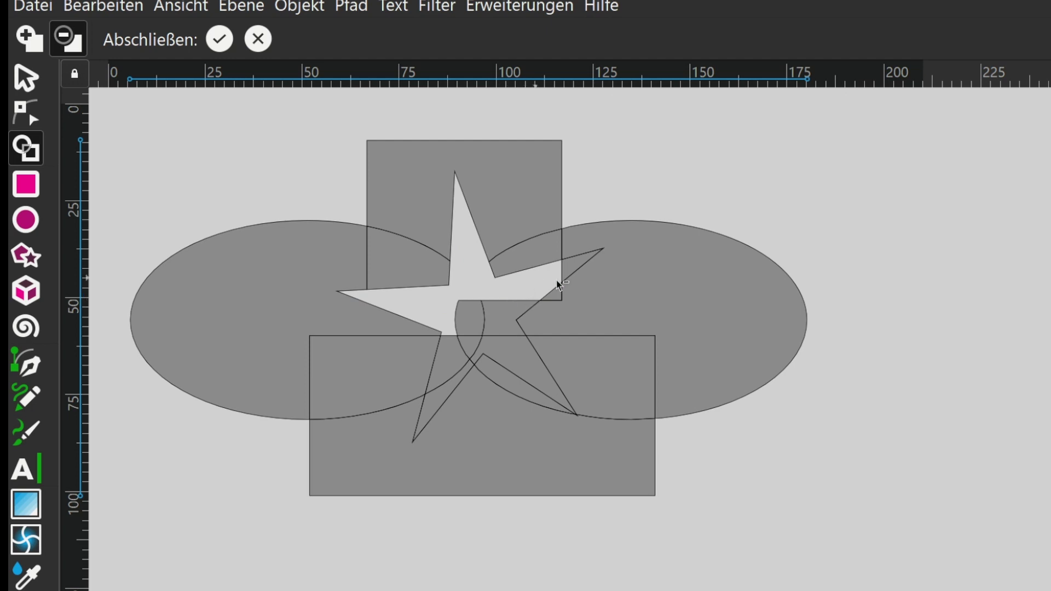
pyautogui.moveTo(469, 317)
pyautogui.mouseDown()
pyautogui.moveTo(501, 335)
pyautogui.moveTo(527, 300)
pyautogui.mouseUp()
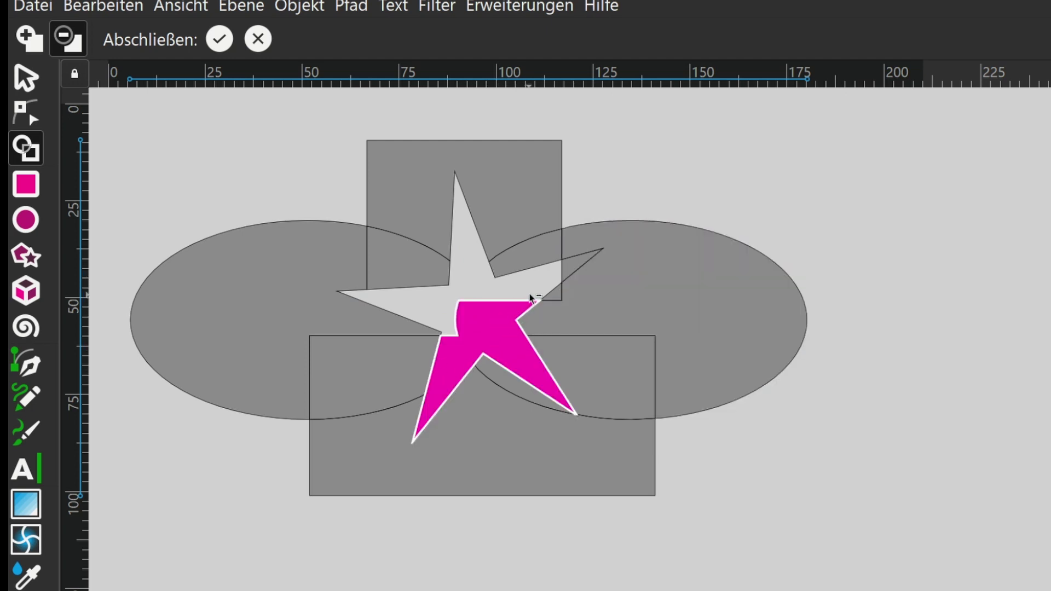
pyautogui.moveTo(531, 298); pyautogui.dragTo(566, 274)
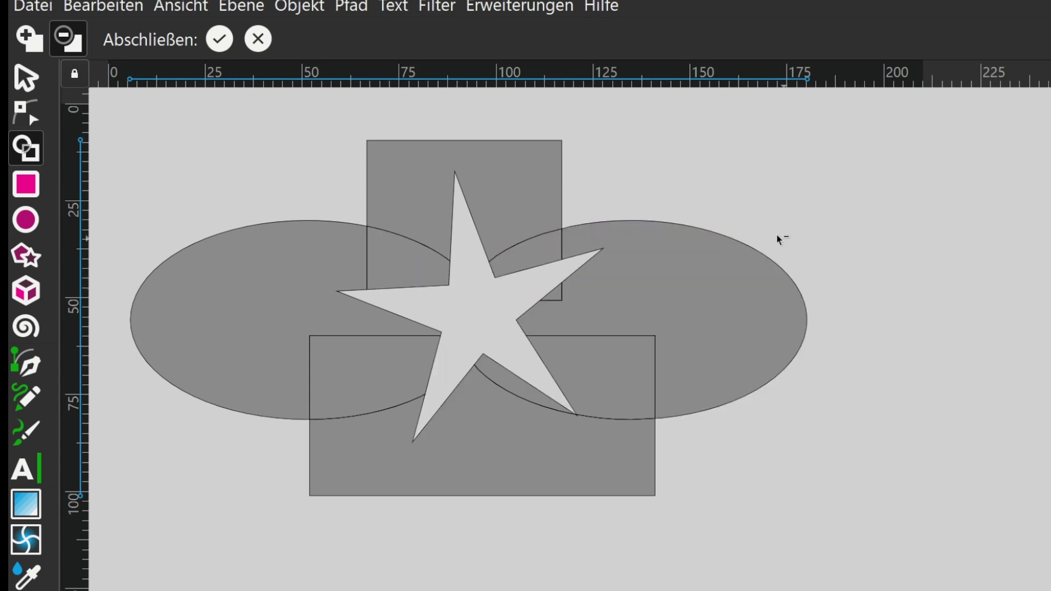
# Step: Commit the star cut, then select the left ellipse and close the Pfad menu unused
pyautogui.click(21, 79)
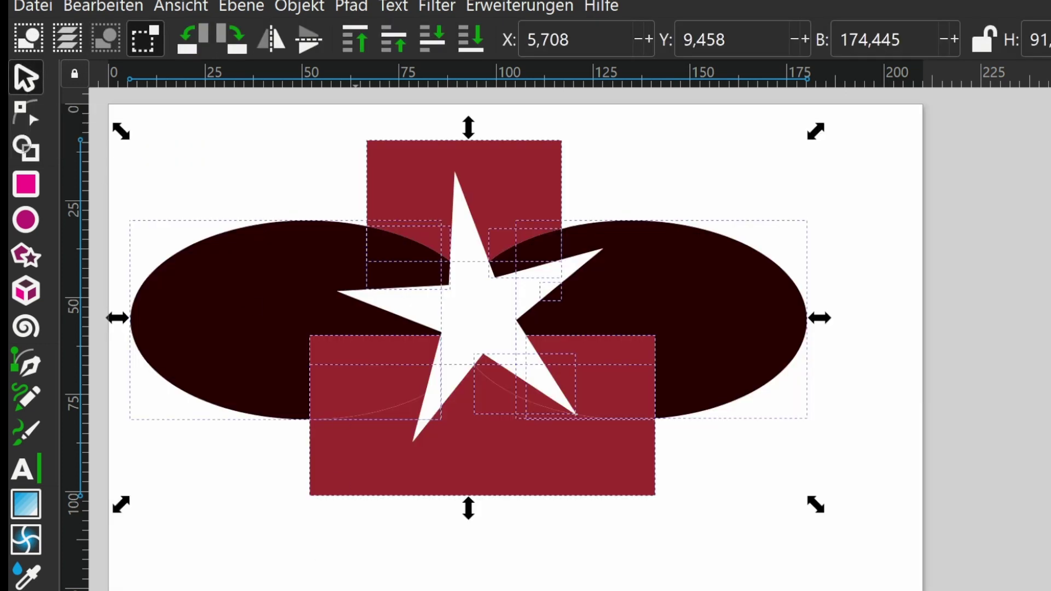
pyautogui.press('Escape')
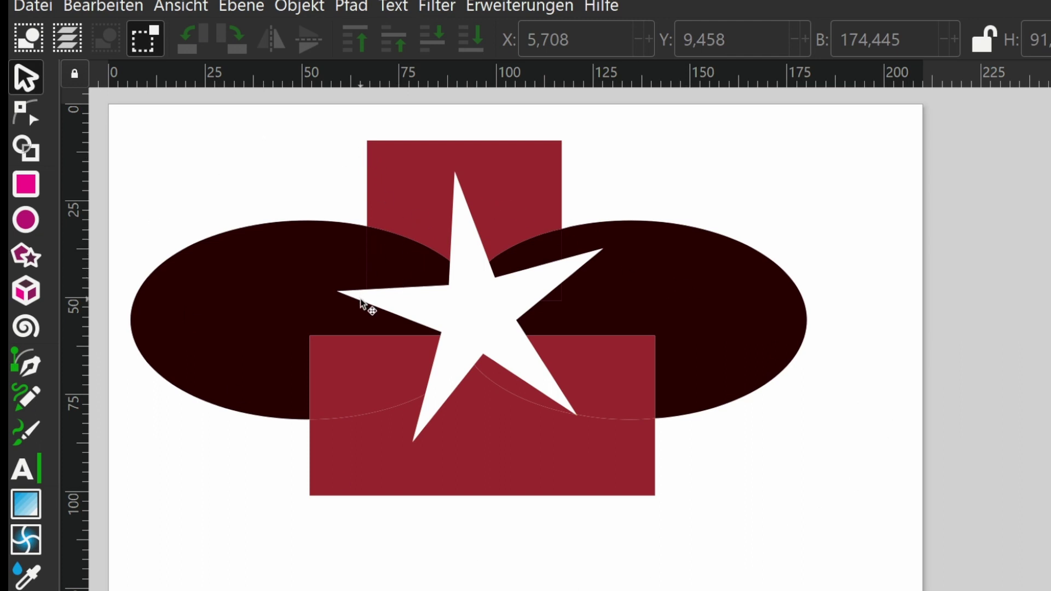
pyautogui.click(310, 310)
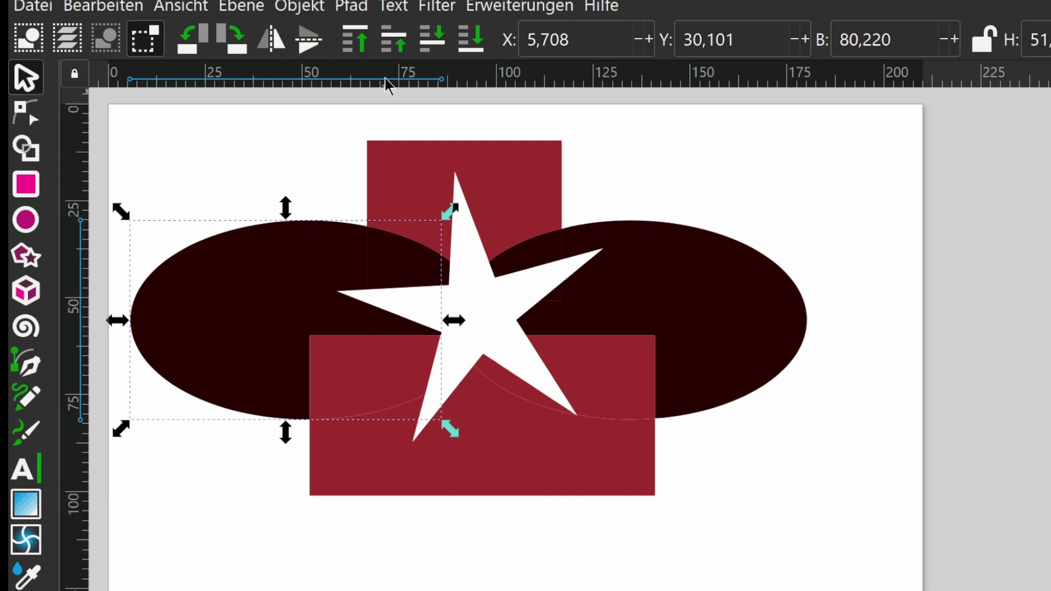
pyautogui.click(356, 8)
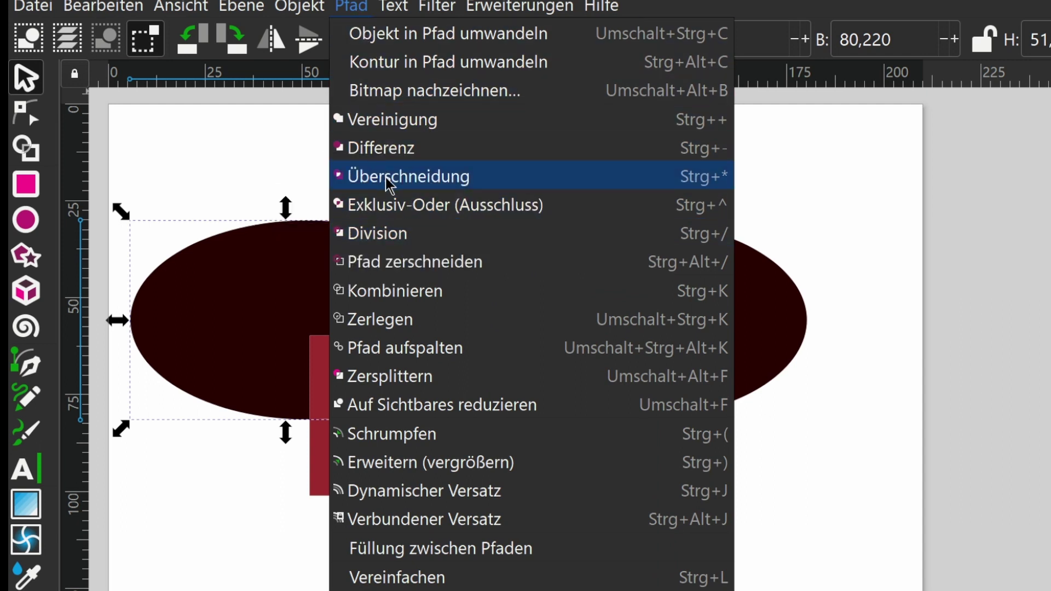
pyautogui.click(426, 186)
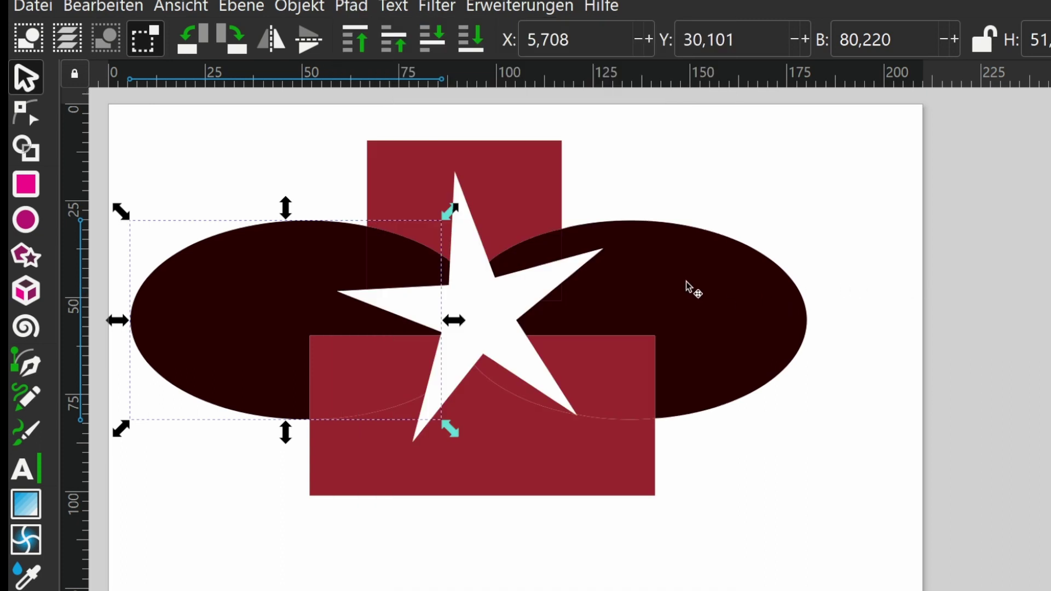